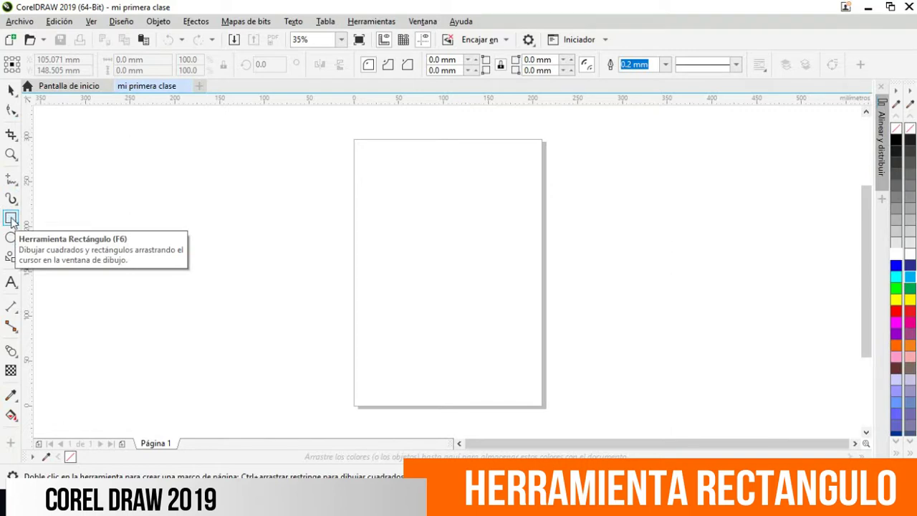
- Draw a rectangle about 144 by 36 mm near the page's upper edge and a square about 85 mm wide below it
mouse_move(374, 152)
left_mouse_down()
mouse_move(397, 197)
mouse_move(494, 195)
mouse_move(504, 185)
left_mouse_up()
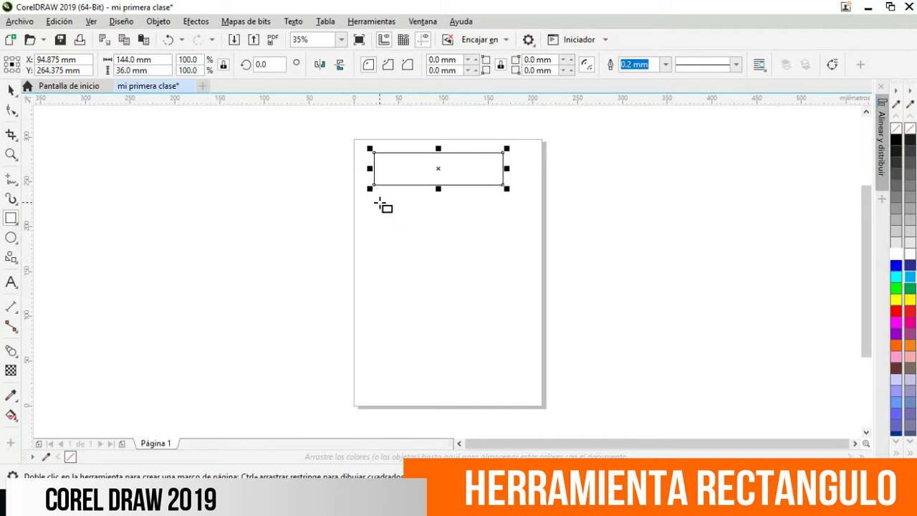
left_click_drag(381, 203, 456, 279)
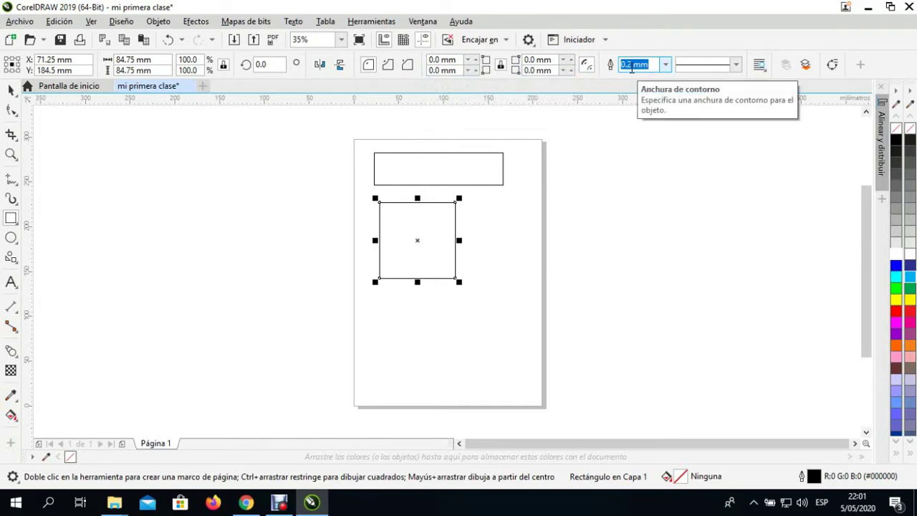
- Set the square's outline width to 1.0 mm
left_click(666, 64)
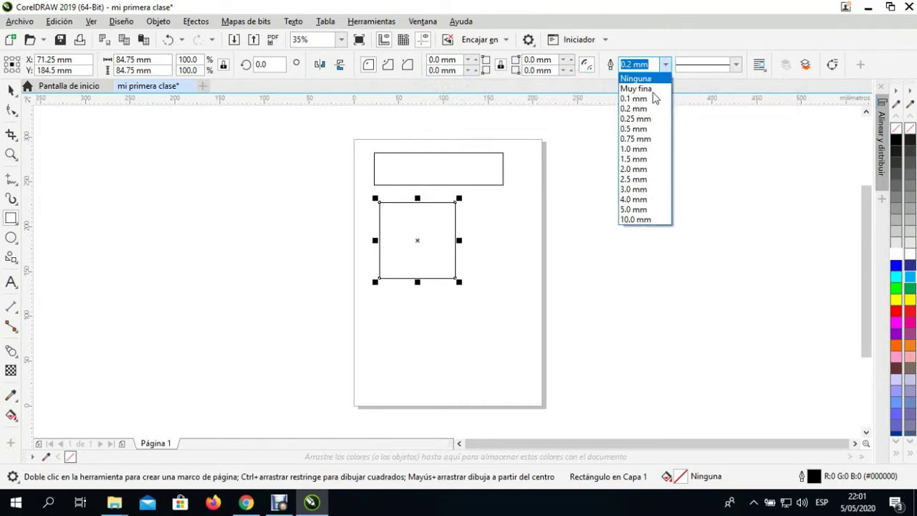
left_click(640, 148)
left_click(11, 90)
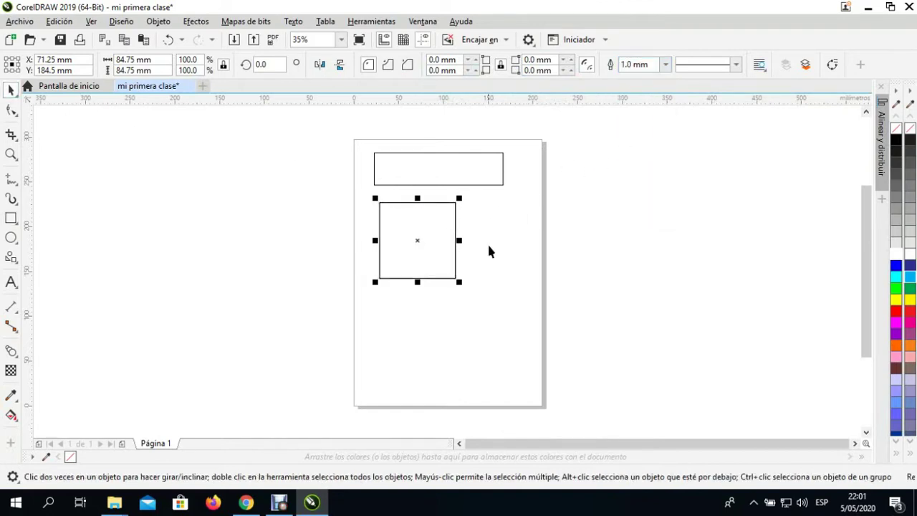
scroll(486, 249, "up", 3)
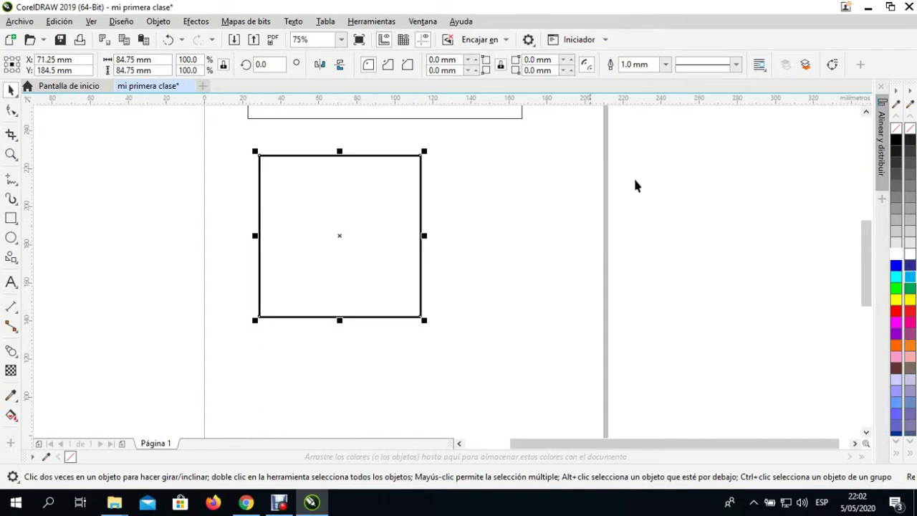
- Try a green fill and a pale lavender fill on the square
left_click(897, 289)
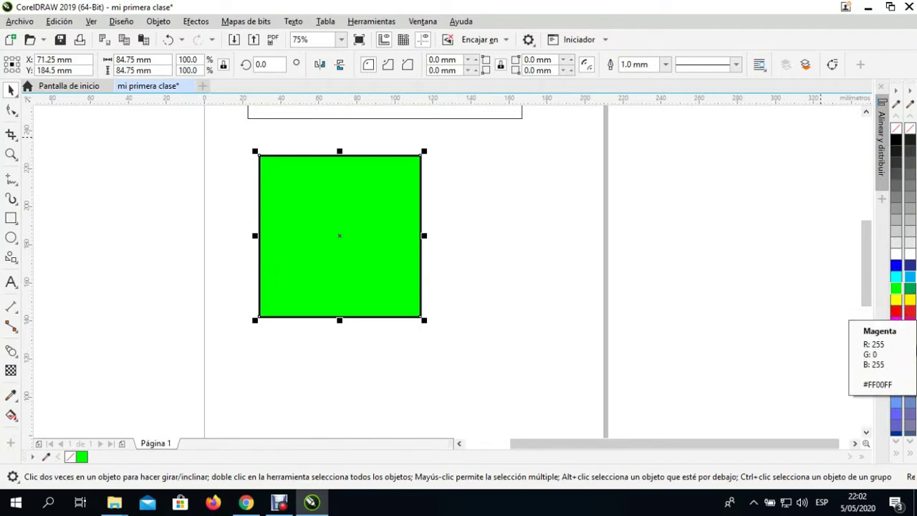
left_click(897, 381)
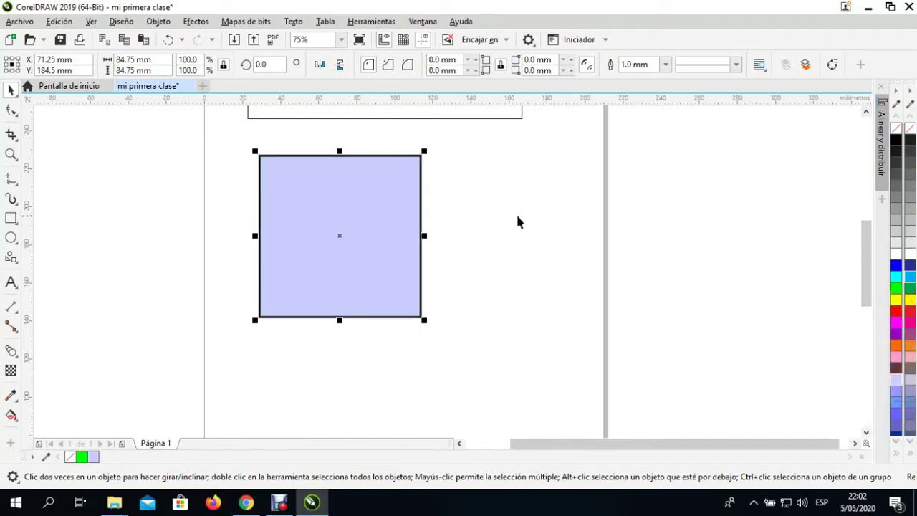
- Give the square a blue outline and remove its fill
right_click(899, 268)
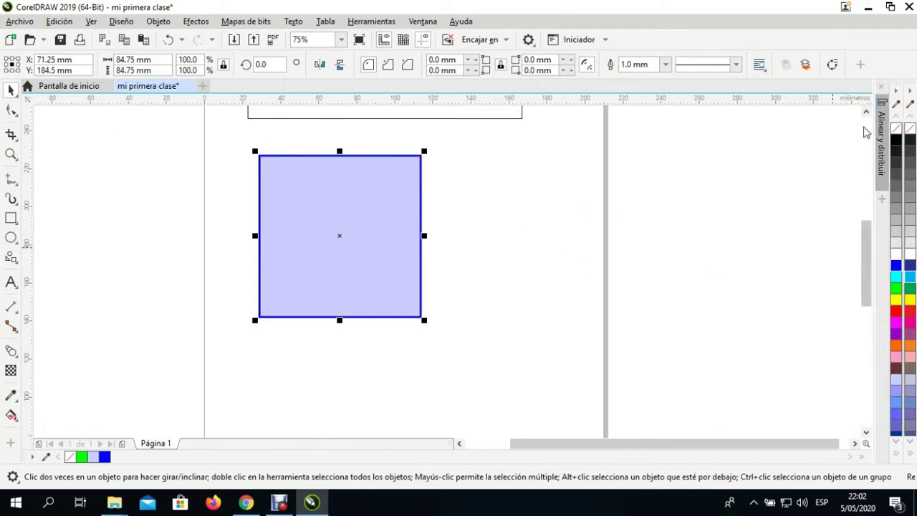
left_click(900, 129)
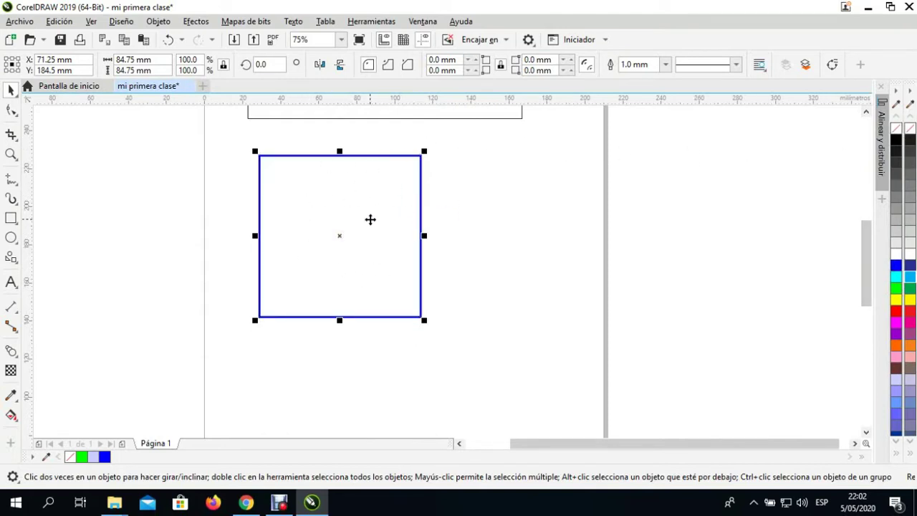
- Move the blue square slightly left and down, and scale it proportionally to about 52 mm wide
left_click_drag(369, 218, 346, 224)
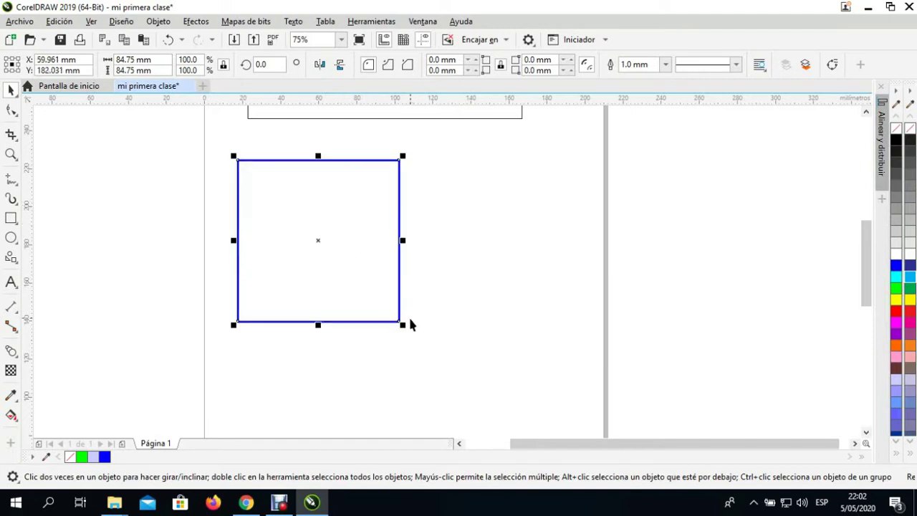
left_click_drag(403, 324, 339, 263)
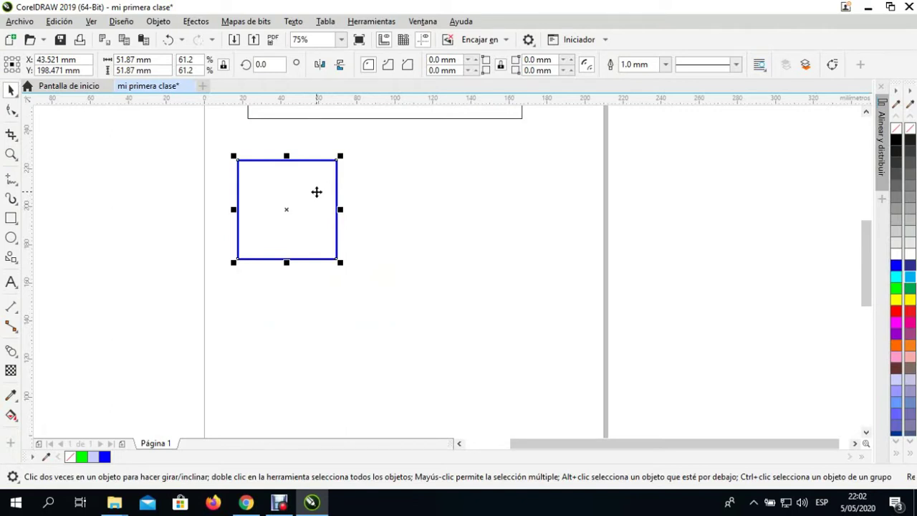
- Place a copy of the blue square directly to its right
key("ctrl+d")
left_click_drag(318, 190, 421, 209)
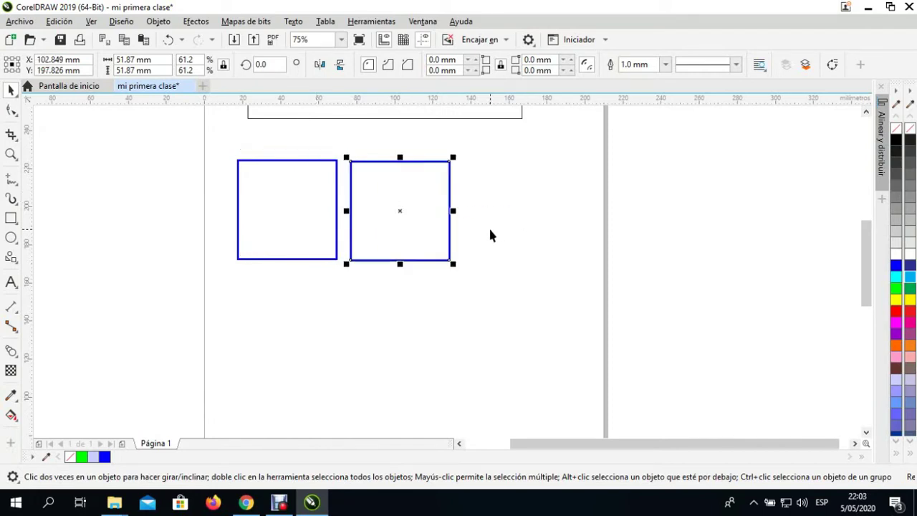
left_click_drag(433, 206, 550, 207)
right_click(550, 207)
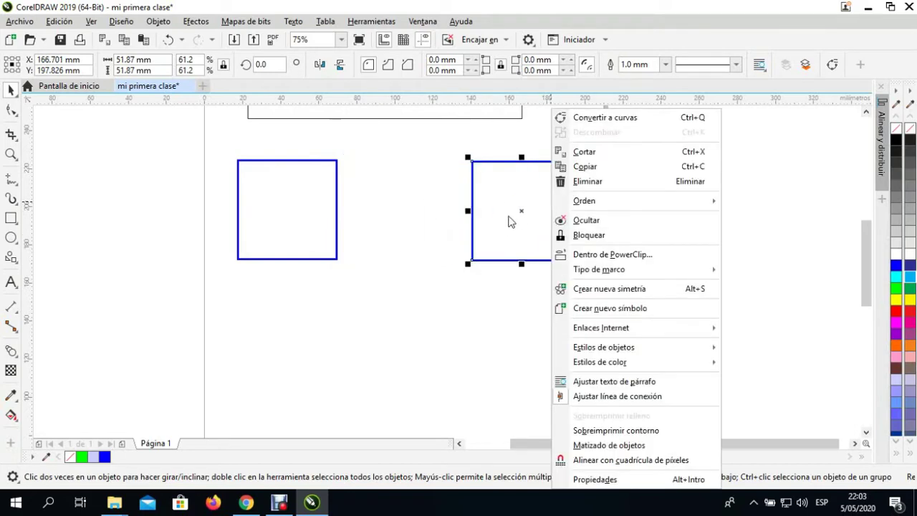
left_click(451, 227)
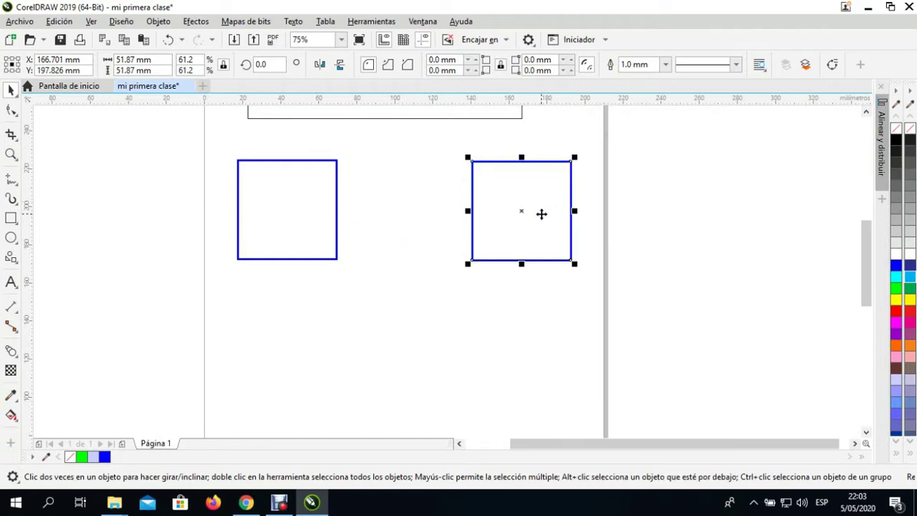
key("ctrl+z")
- Place a copy of the second square to its right, completing a row of three
left_click_drag(424, 205, 537, 205)
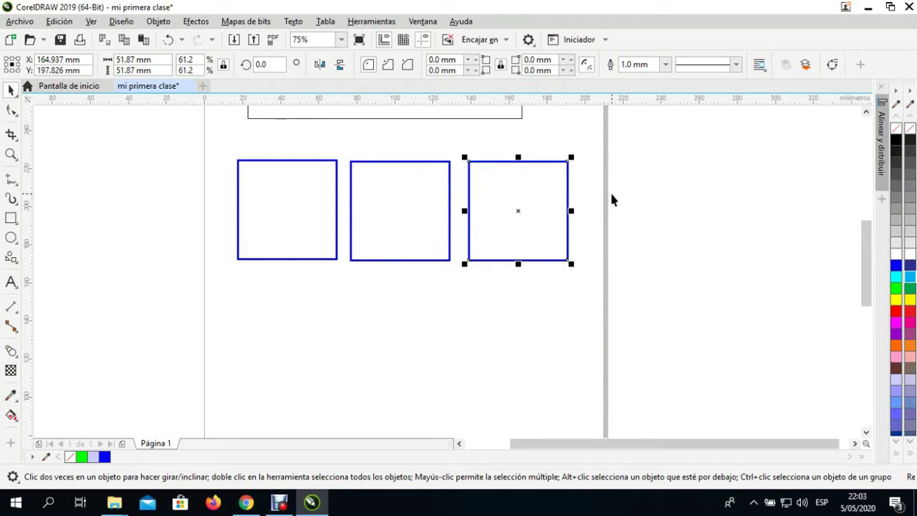
left_click(588, 269)
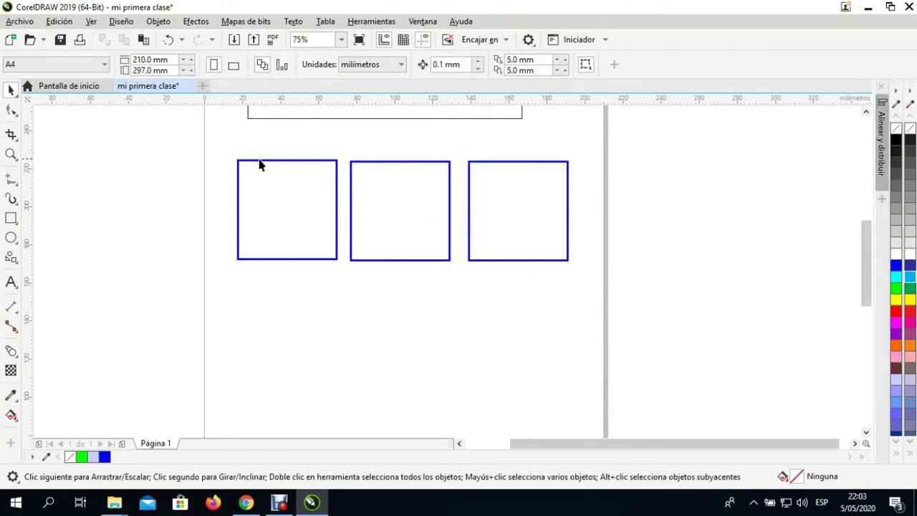
- Nudge the middle and right squares slightly up and to the right to adjust their spacing in the row
left_click(393, 212)
mouse_move(411, 209)
left_mouse_down()
mouse_move(420, 213)
mouse_move(415, 206)
left_mouse_up()
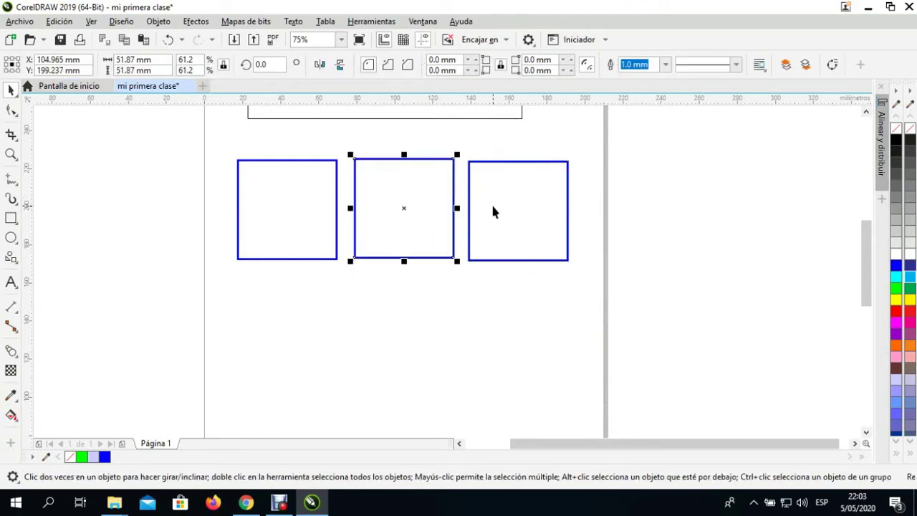
left_click_drag(494, 210, 499, 206)
- Give the middle square a red outline and the right square an orange outline
left_click(436, 209)
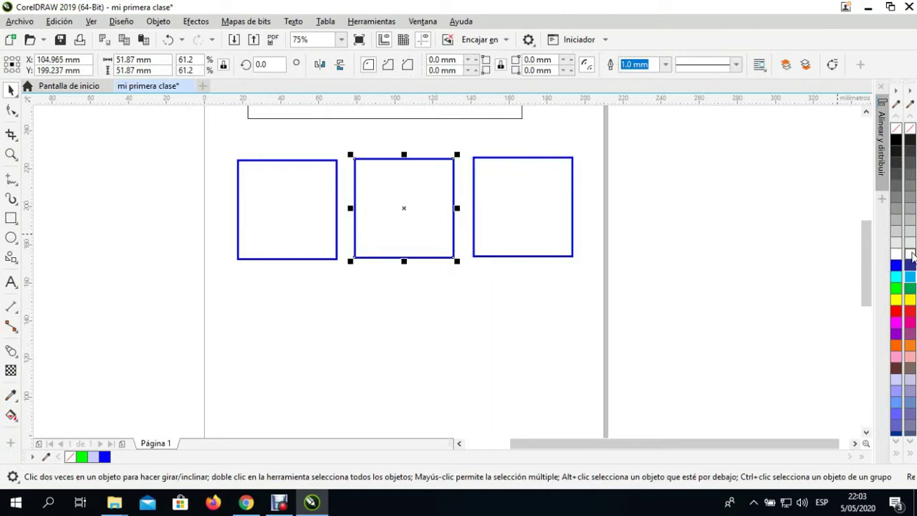
right_click(910, 310)
left_click(553, 205)
right_click(901, 345)
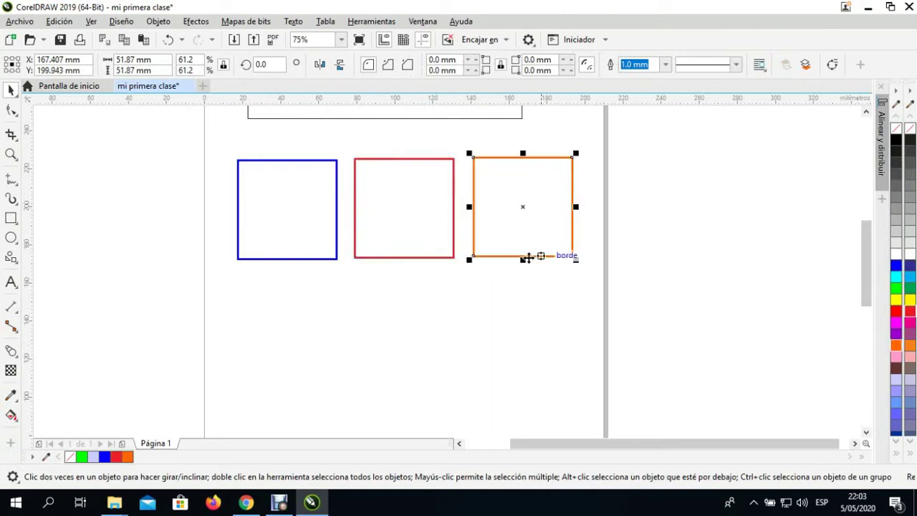
left_click(498, 309)
- Round all corners of the blue square with the Shape tool to a radius of about 13.4 mm
left_click(291, 241)
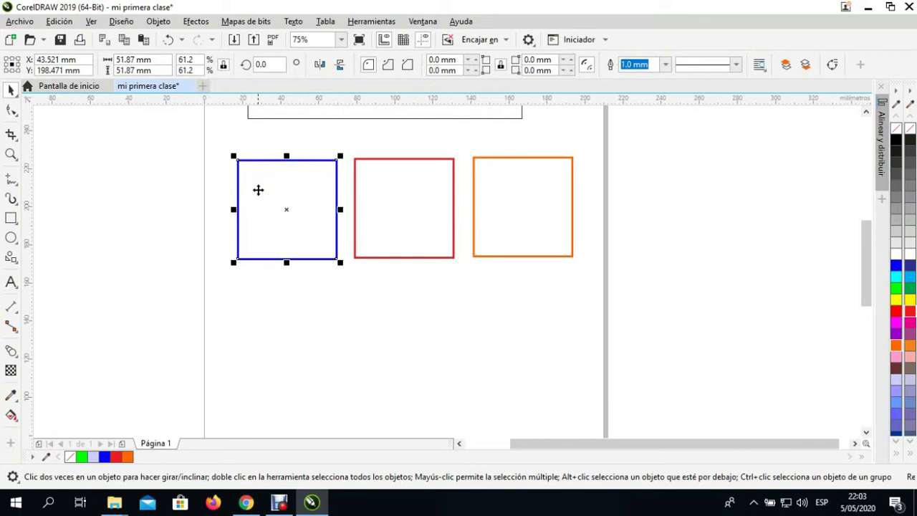
left_click(10, 112)
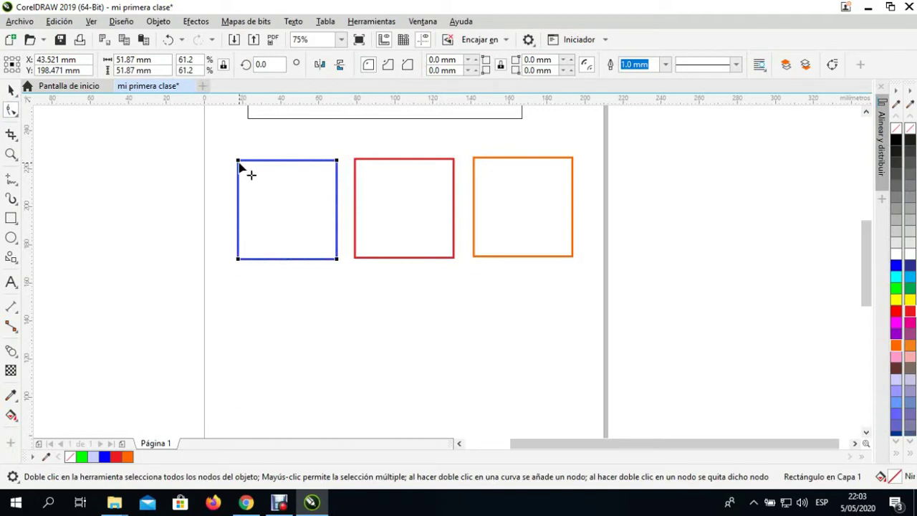
left_click_drag(240, 164, 265, 188)
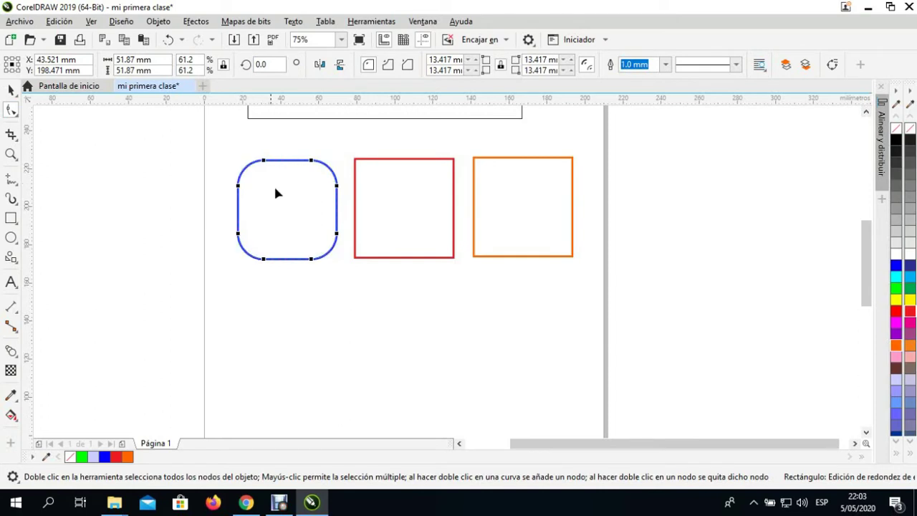
- Apply scalloped corners to the red square and reshape them inward with the Shape tool
left_click(361, 205)
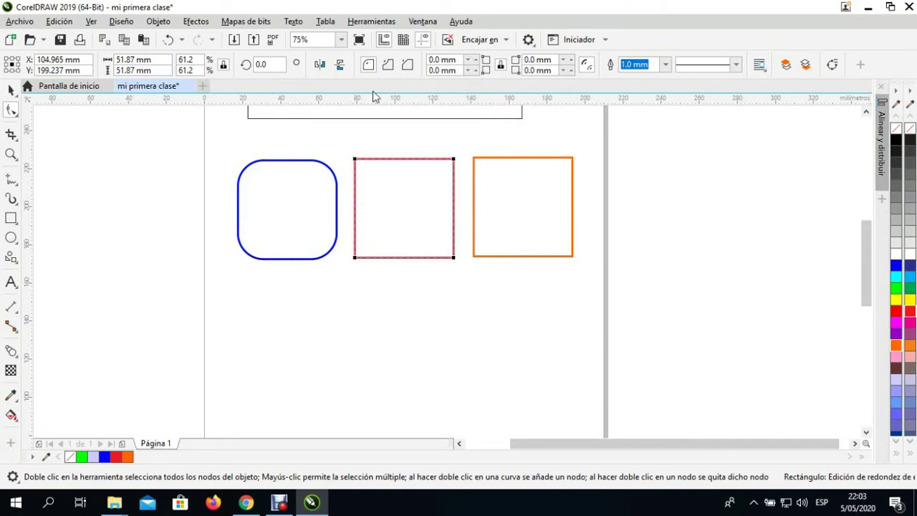
left_click(388, 65)
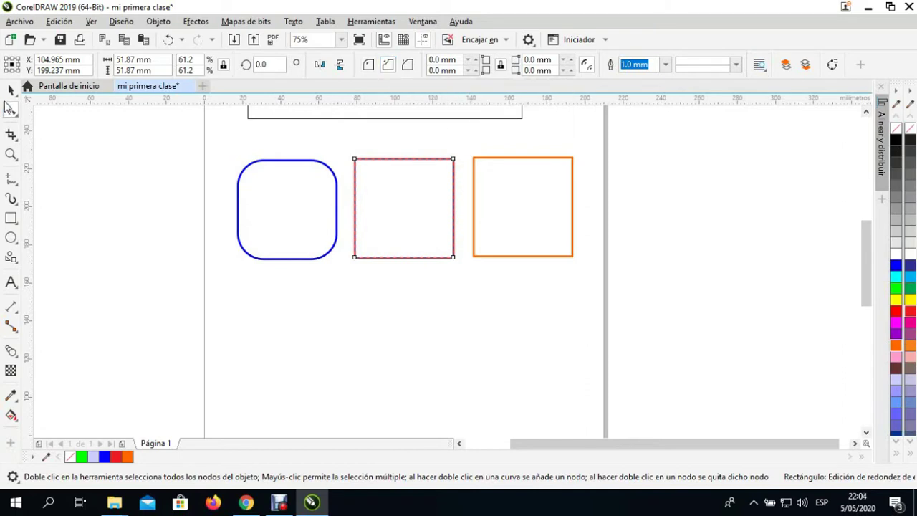
left_click_drag(355, 159, 378, 177)
- Apply chamfered corners of about 13.4 mm to the orange square, shaping it into an octagon
left_click(517, 224)
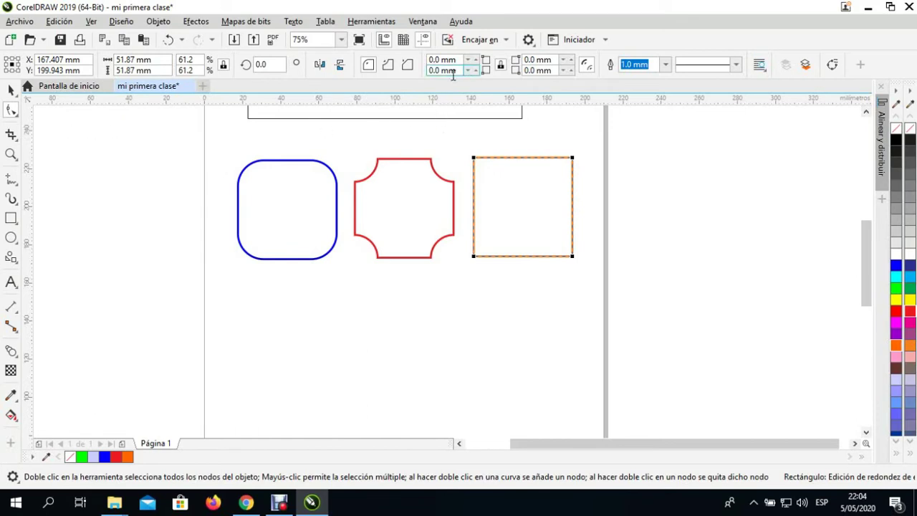
left_click(408, 66)
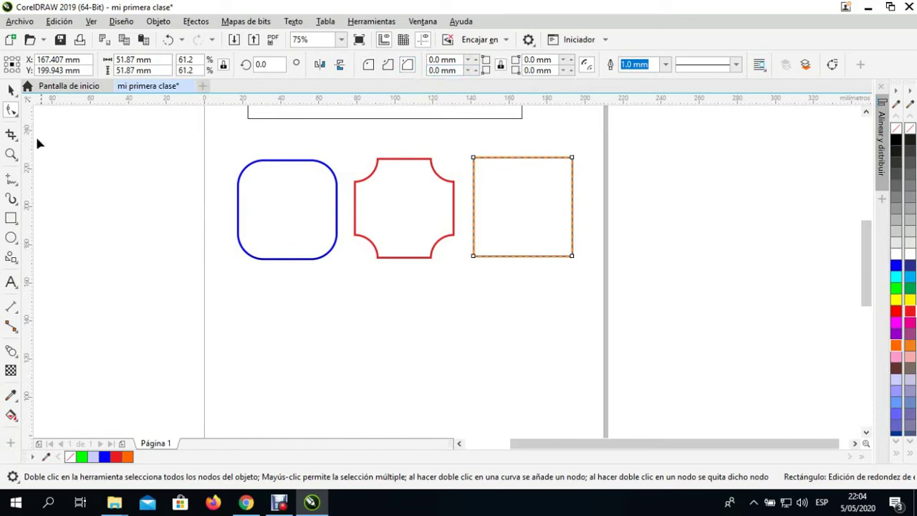
left_click_drag(476, 163, 505, 184)
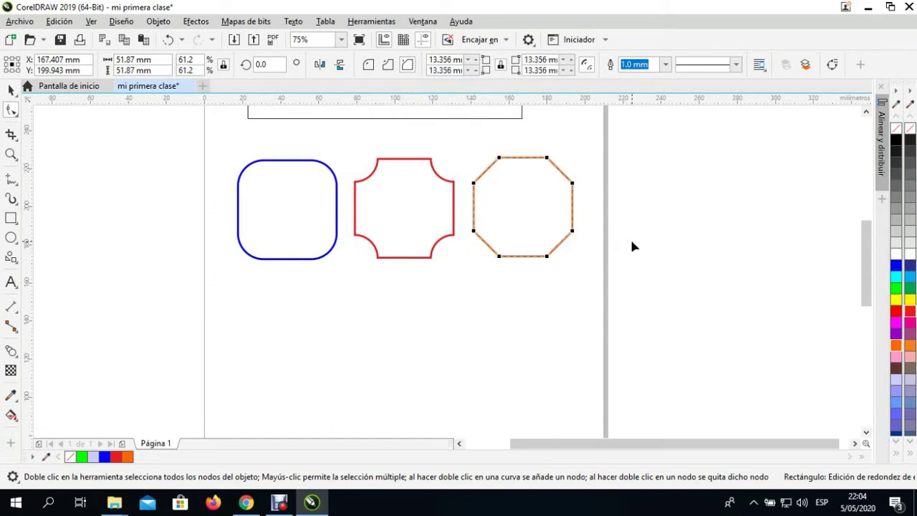
left_click(10, 89)
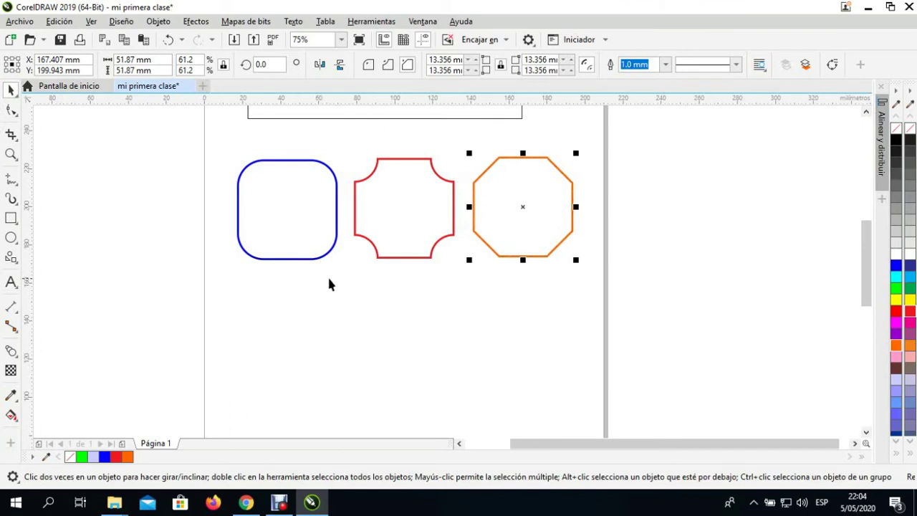
- Draw a new rectangle about 52 by 57 mm below the rounded blue square
left_click(291, 232)
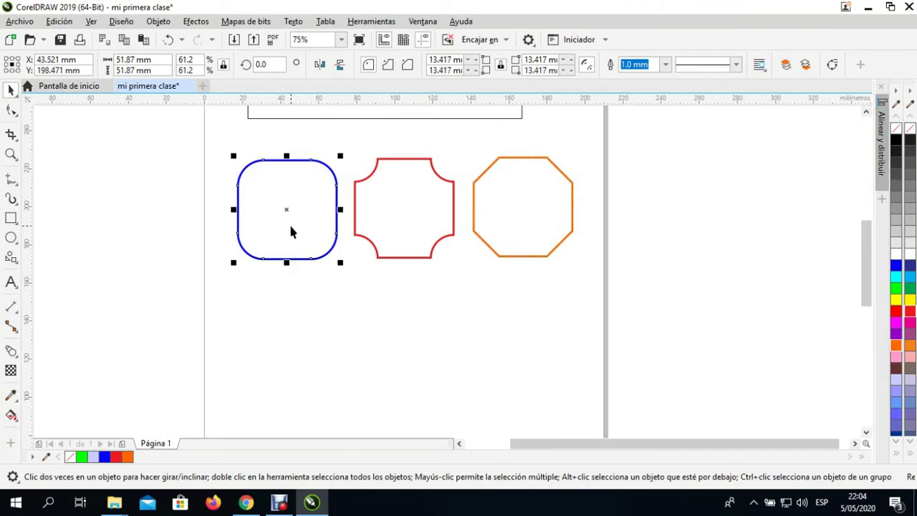
left_click(11, 218)
left_click_drag(250, 285, 352, 395)
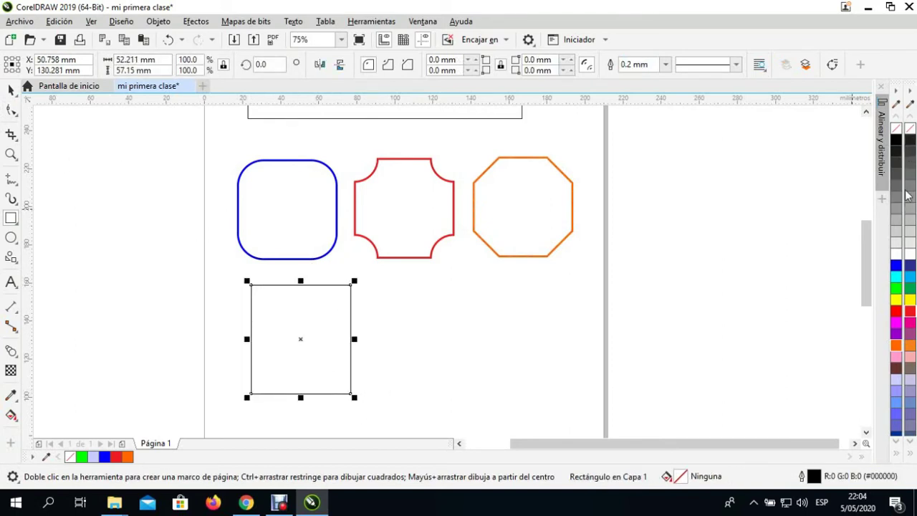
- Give the new rectangle a blue outline with a width of 1.0 mm
right_click(897, 266)
right_click(897, 268)
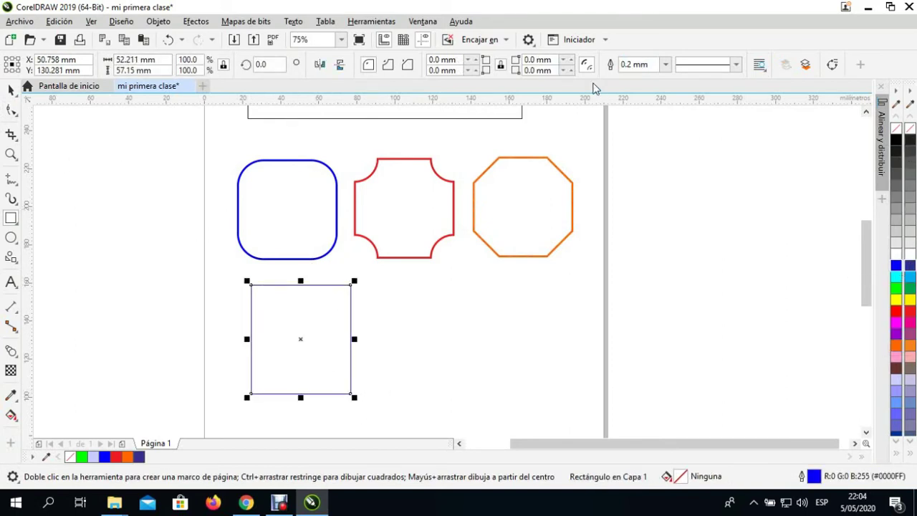
left_click(666, 65)
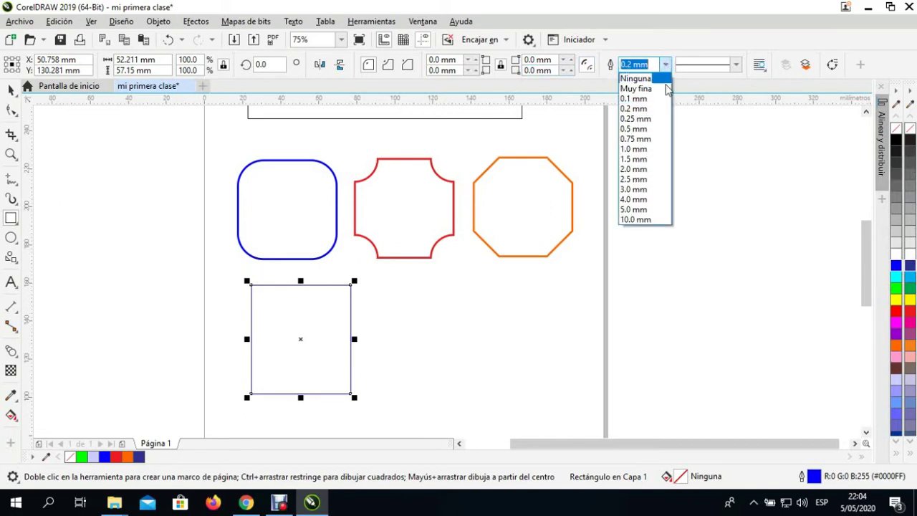
left_click(642, 149)
left_click(11, 89)
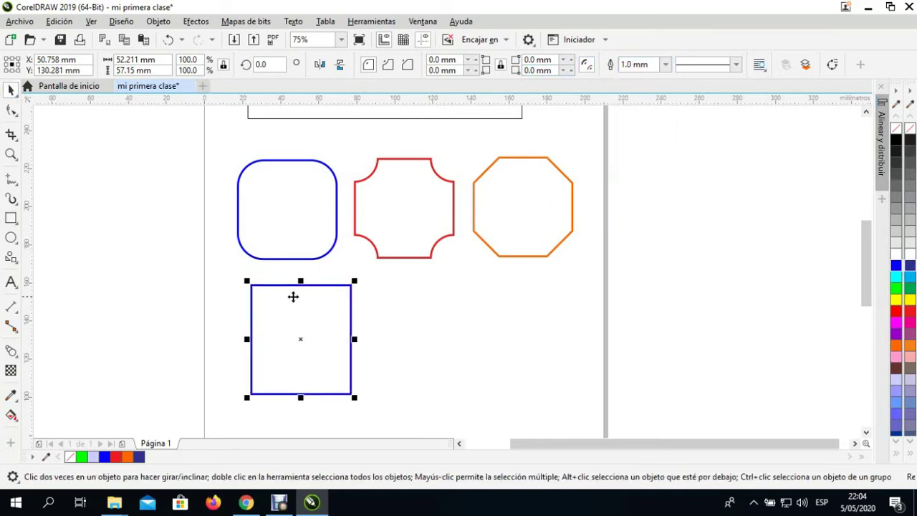
- Shorten the lower rectangle to about 48 mm high beneath the rounded blue square and change its outline to yellow
mouse_move(300, 283)
left_mouse_down()
mouse_move(301, 302)
mouse_move(302, 293)
left_mouse_up()
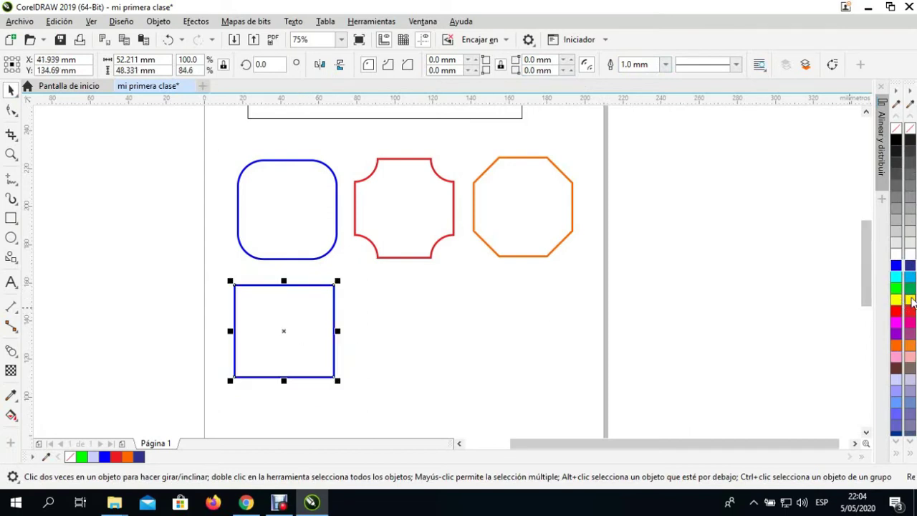
right_click(896, 300)
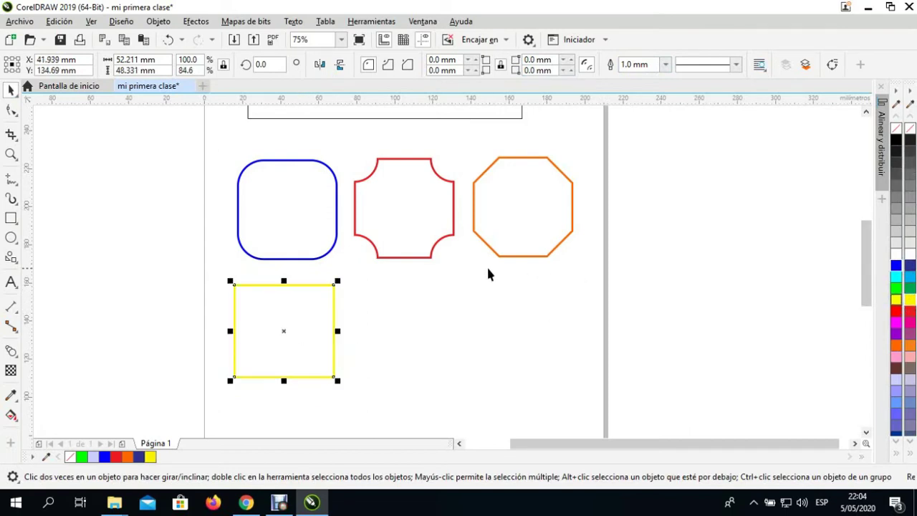
- Change the lower rectangle's outline to green and round its two upper corners individually, to about 23.6 mm and 24.2 mm
right_click(910, 288)
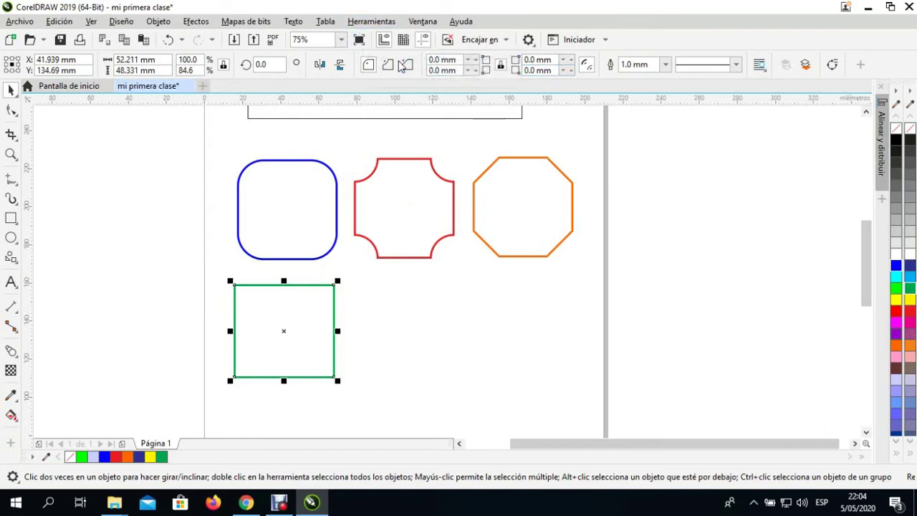
left_click(11, 110)
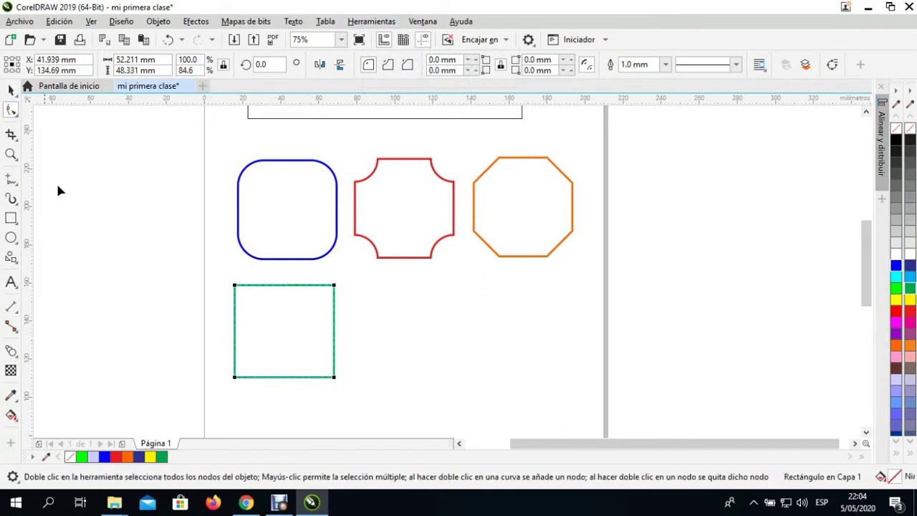
scroll(316, 364, "up", 2)
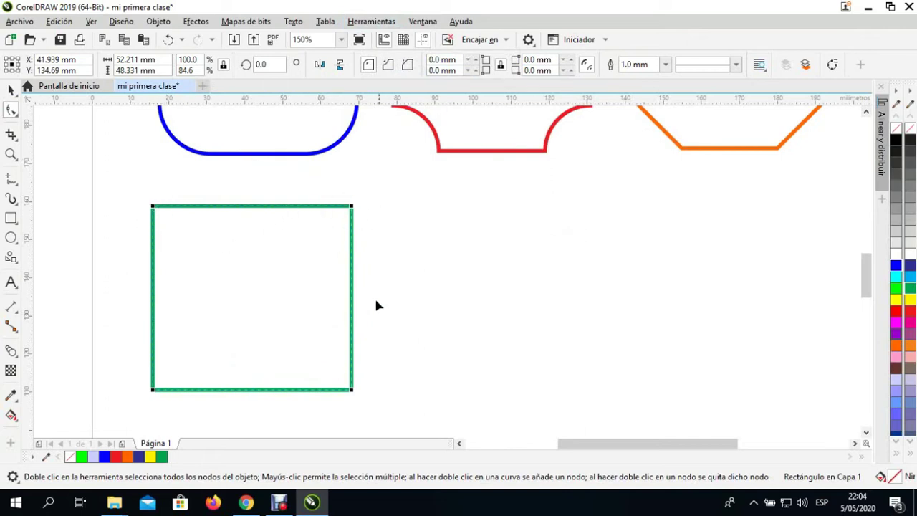
left_click(153, 208)
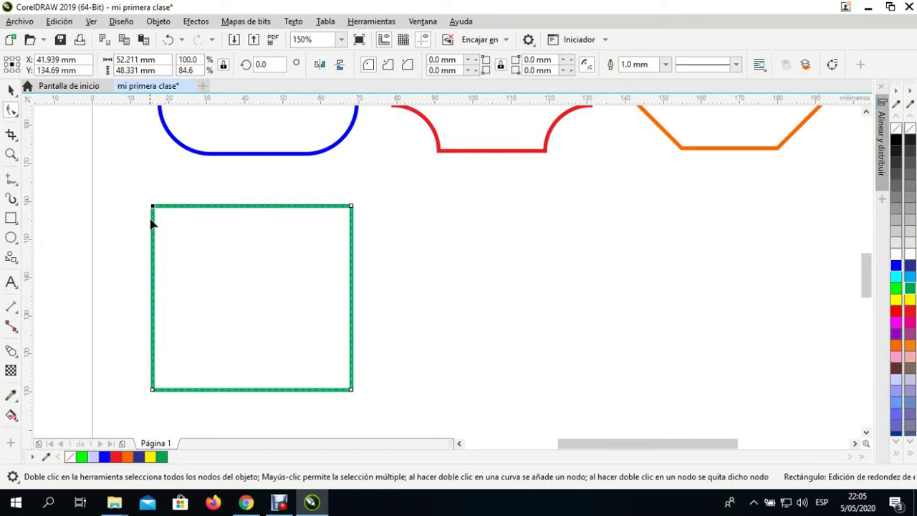
left_click_drag(155, 208, 242, 283)
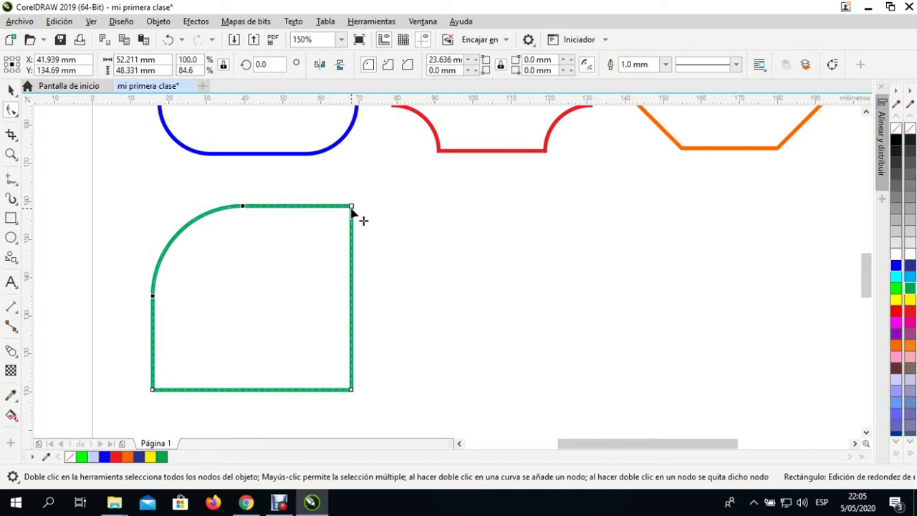
left_click_drag(352, 208, 245, 275)
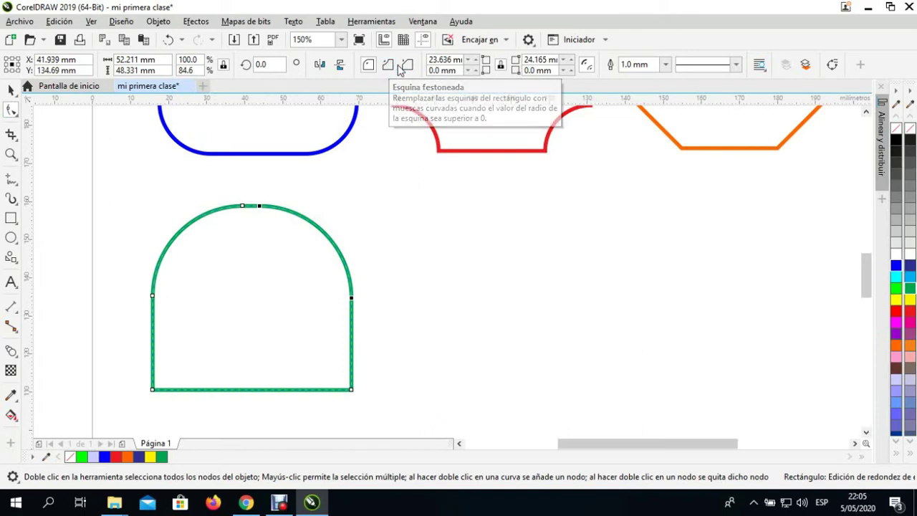
- Try yellow and cyan fills on the arched green-outlined shape, and settle on a light grey fill
scroll(313, 191, "down", 2)
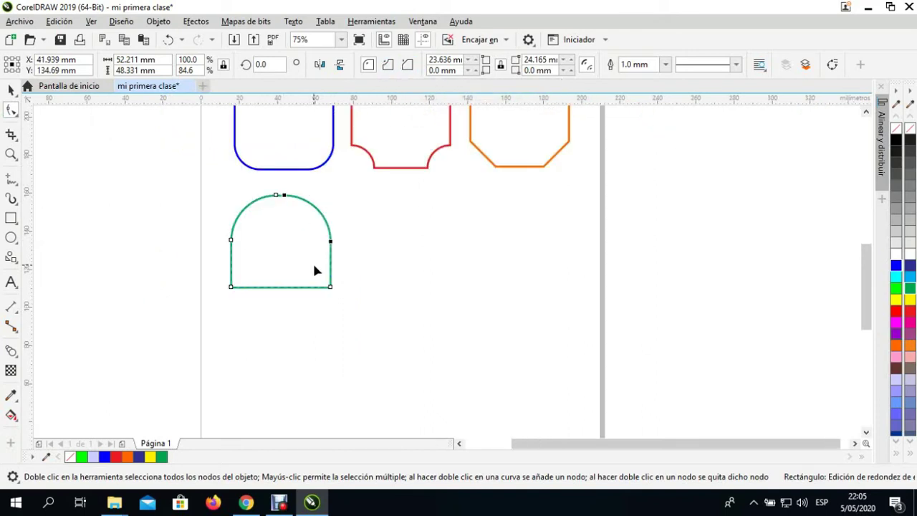
left_click(896, 299)
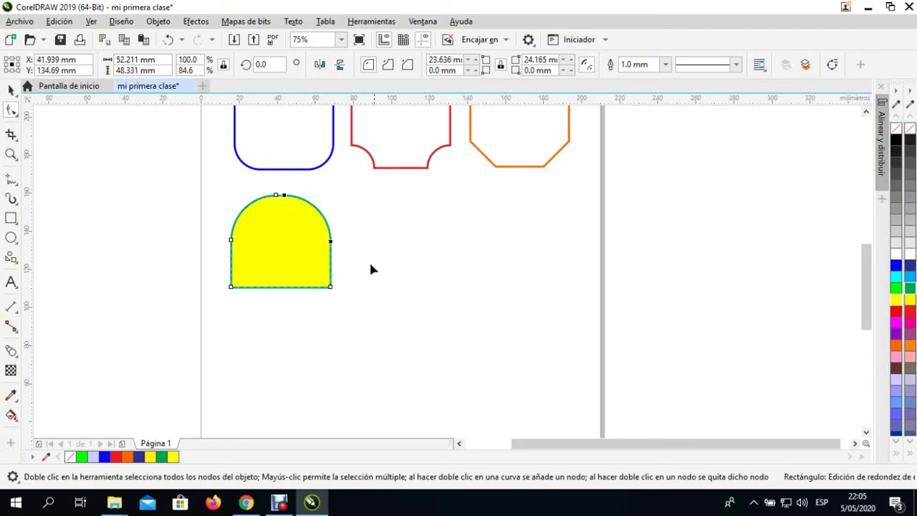
left_click(896, 276)
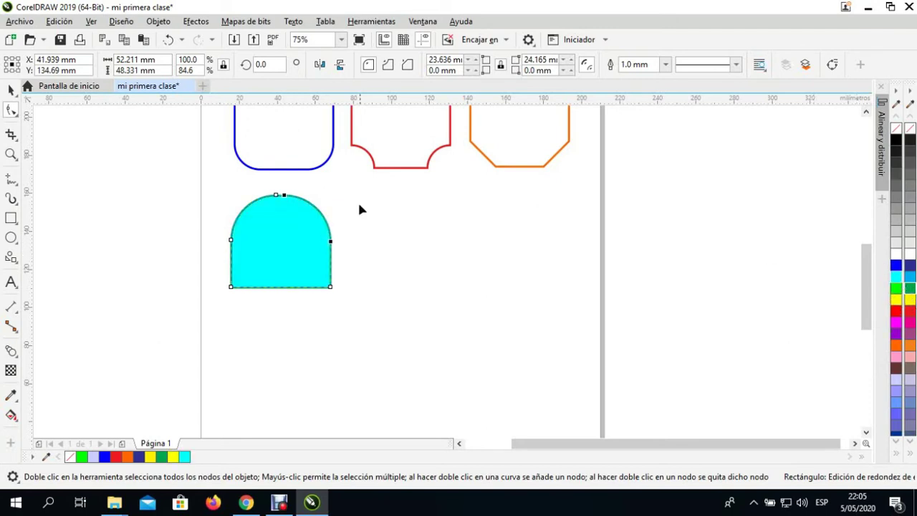
left_click(910, 230)
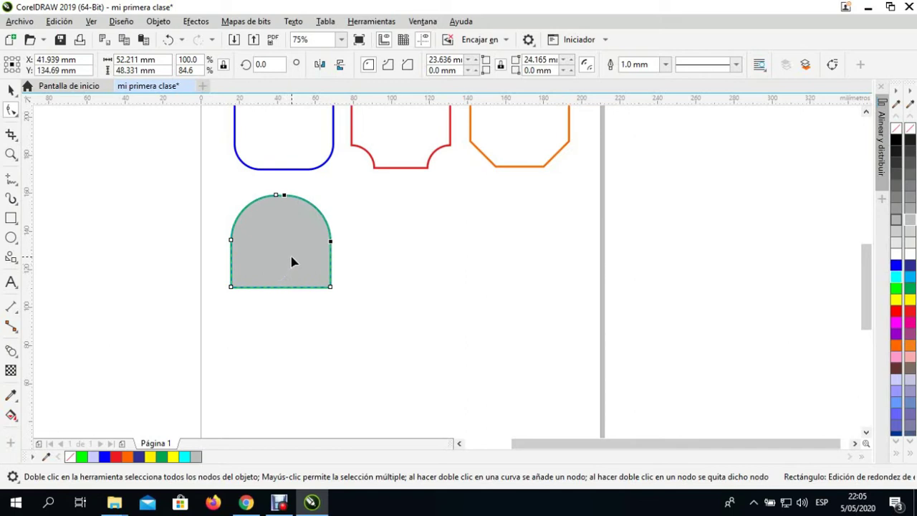
- Place a copy of the grey arched shape beside the original at the same height
left_click(10, 89)
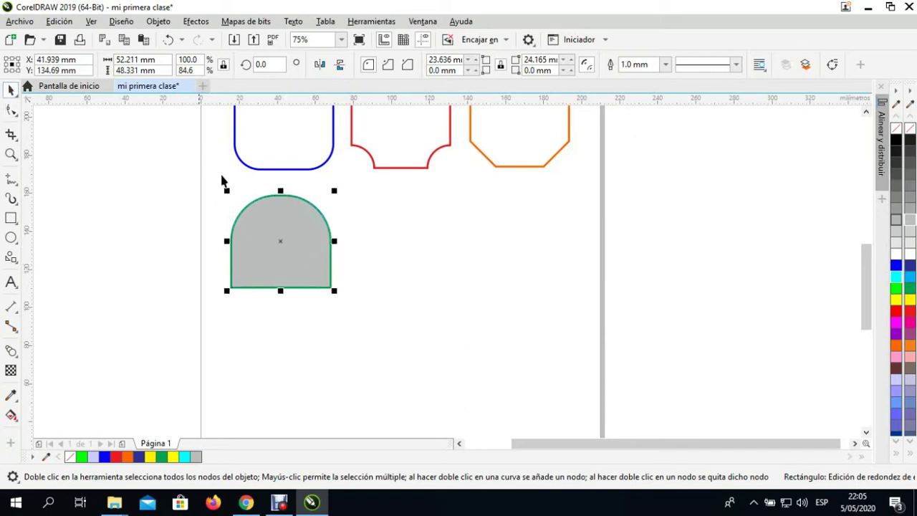
left_click_drag(299, 221, 426, 246)
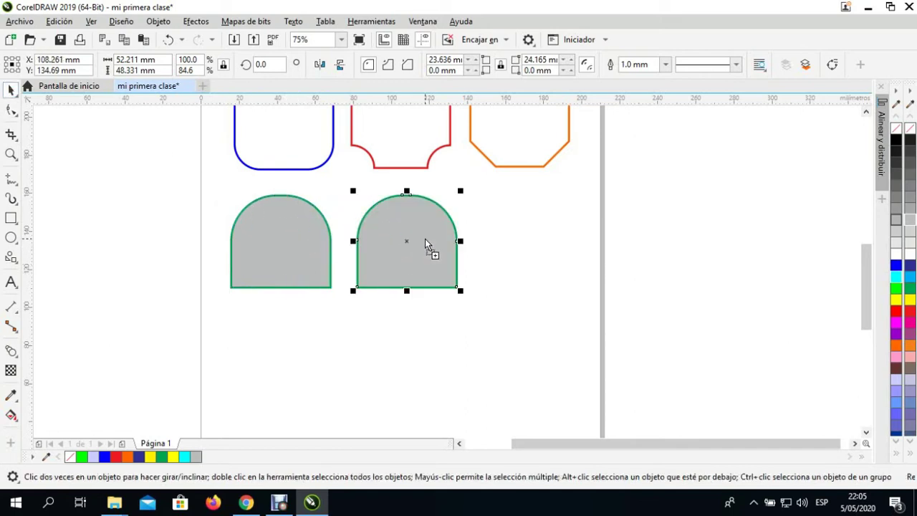
left_click(534, 248)
left_click(441, 244)
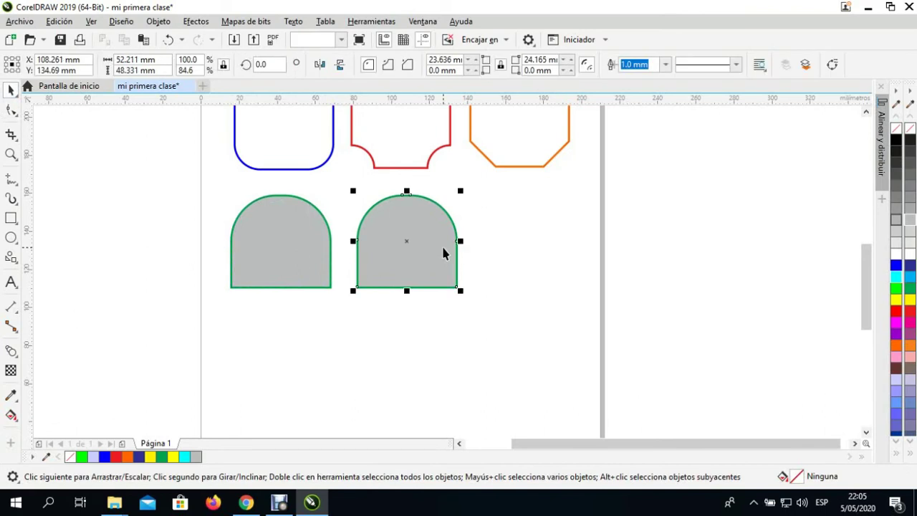
- Fill the copied arch with light blue and move it over the lower right corner of the grey arch
left_click(910, 278)
left_click_drag(440, 251, 365, 319)
left_click(469, 284)
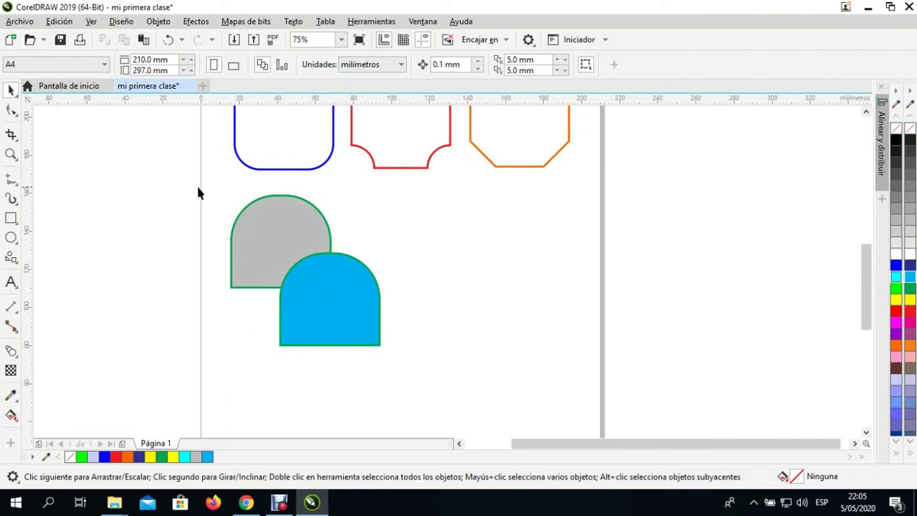
- Try welding the overlapping grey and blue arches into a single shape, and undo the weld
left_click_drag(387, 336, 454, 380)
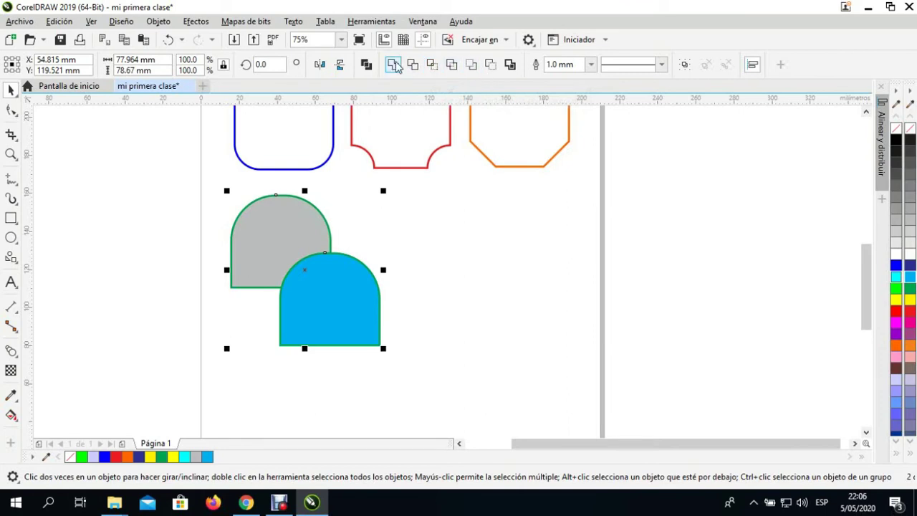
left_click(217, 204)
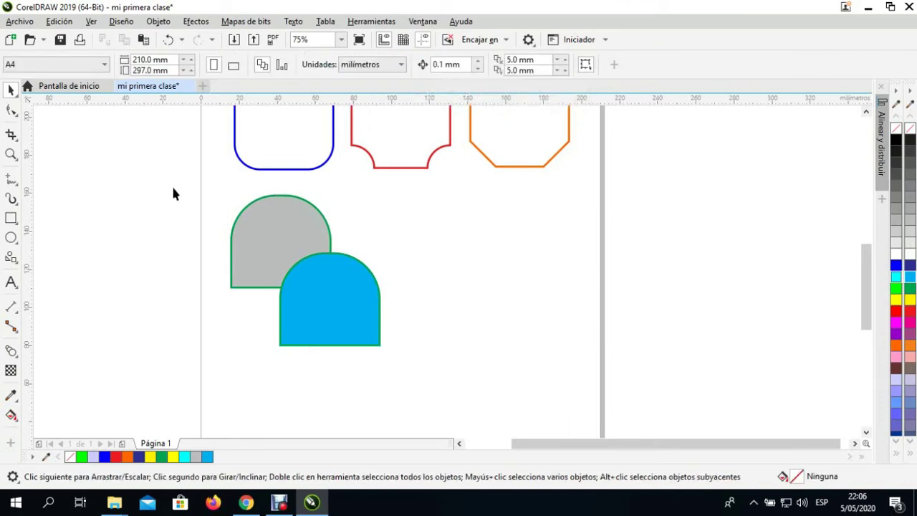
left_click_drag(444, 381, 445, 382)
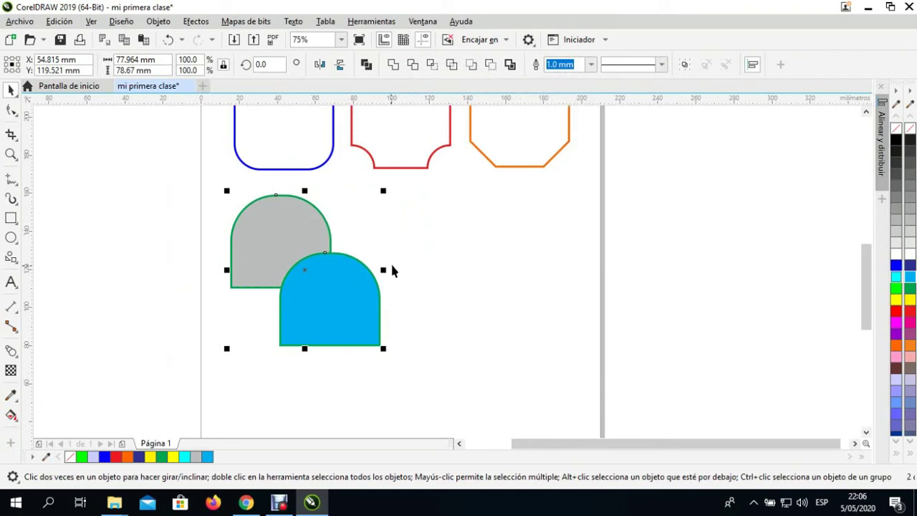
left_click(393, 65)
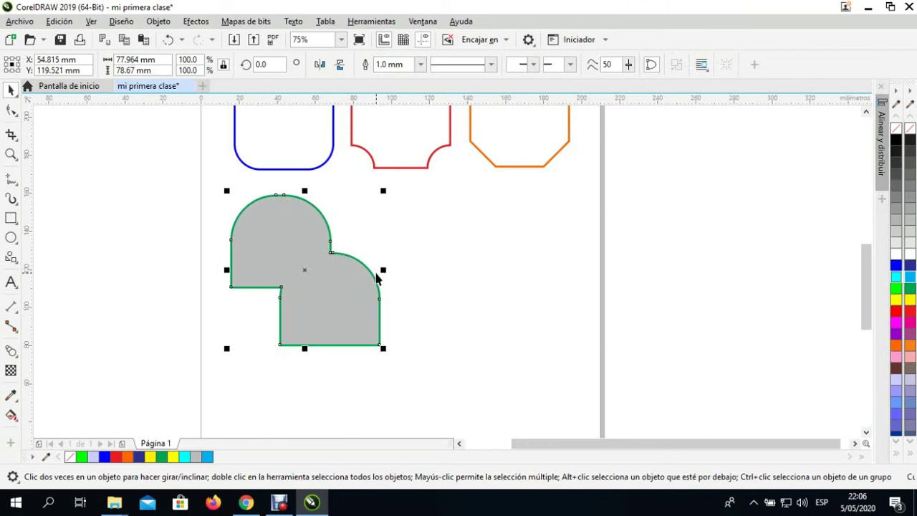
key("ctrl+z")
left_click(423, 272)
- Move the blue arch slightly up and to the left so it overlaps more of the grey arch
left_click(364, 301)
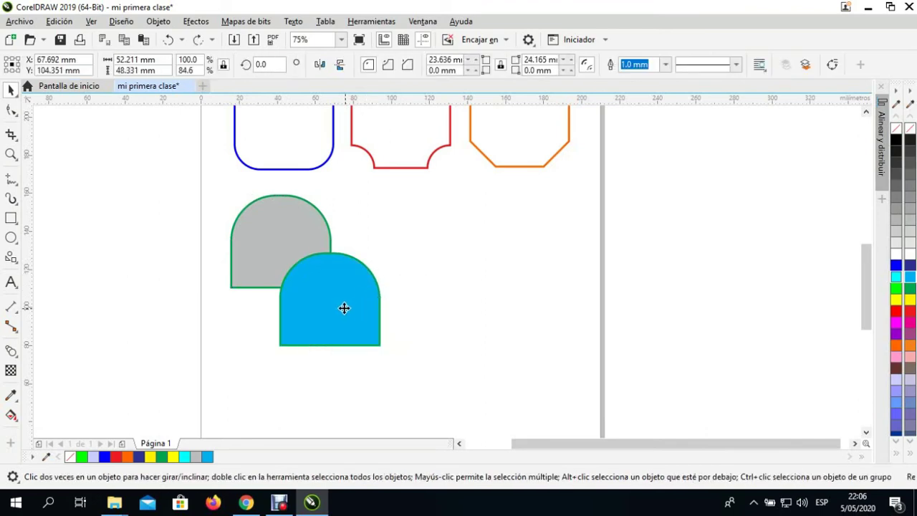
left_click_drag(344, 309, 336, 302)
left_click(386, 284)
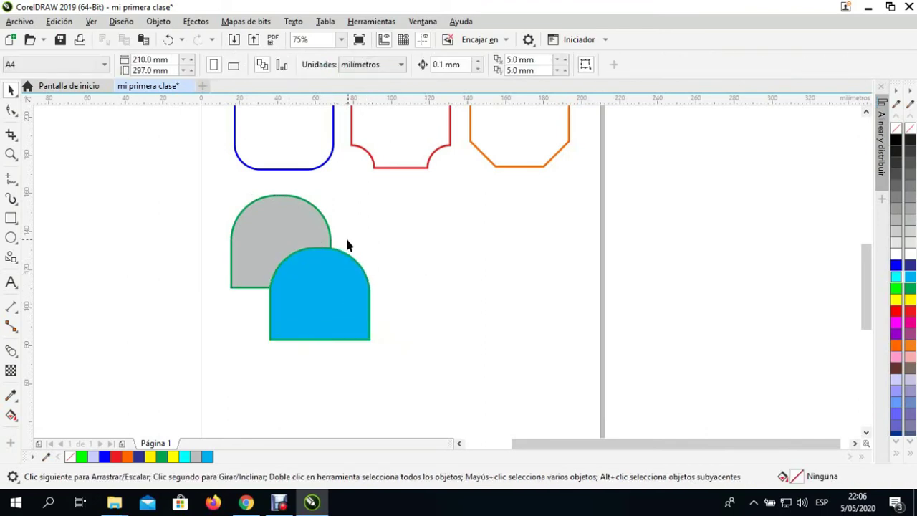
left_click_drag(346, 283, 355, 285)
left_click(410, 268)
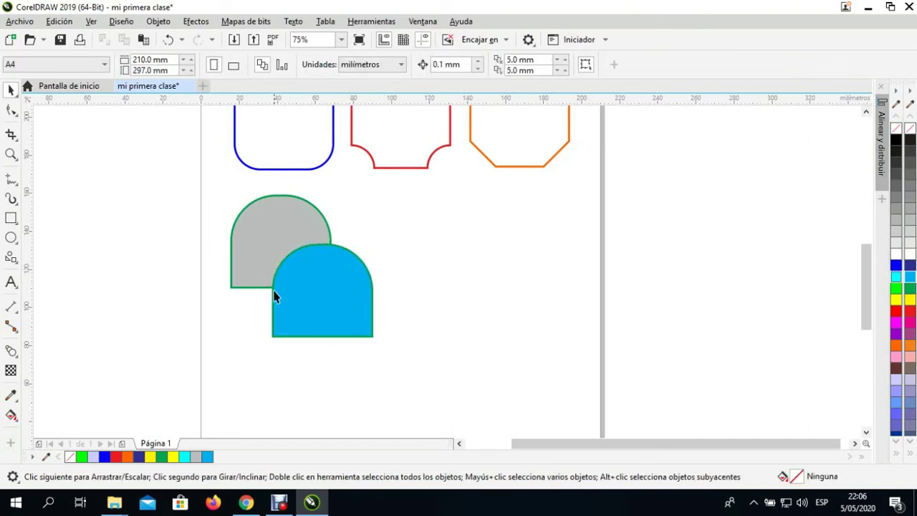
- Change the blue arch's fill to yellow
left_click(320, 287)
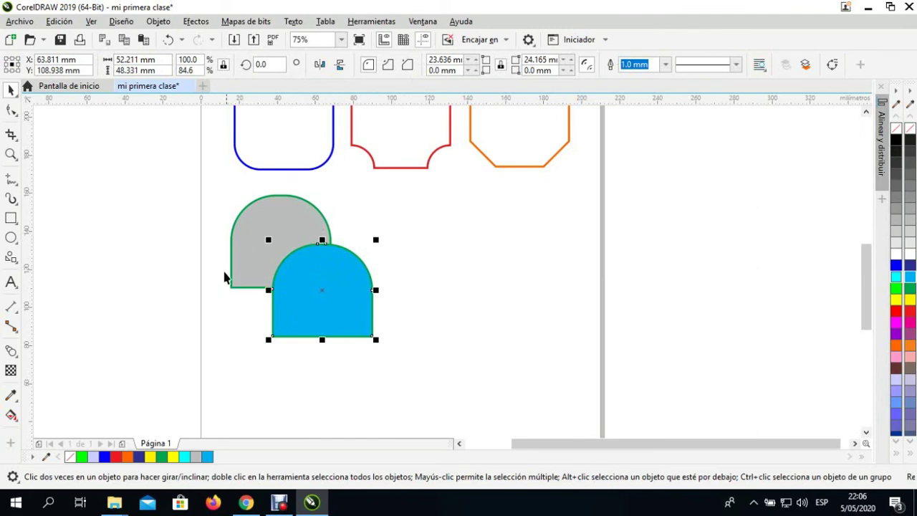
left_click(418, 287)
left_click(337, 308)
left_click(896, 301)
left_click(430, 301)
left_click(342, 297)
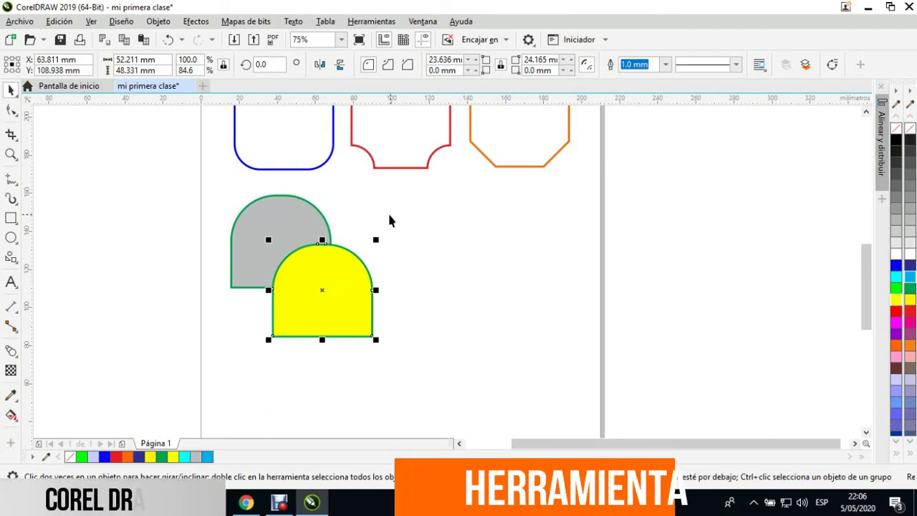
- Reorder the grey arch so that it lies in front of the yellow arch
left_click(310, 220)
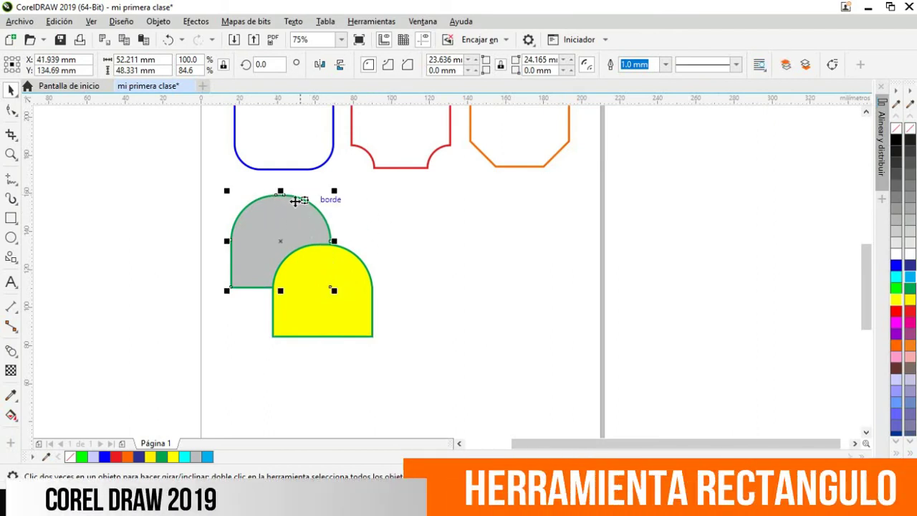
right_click(308, 225)
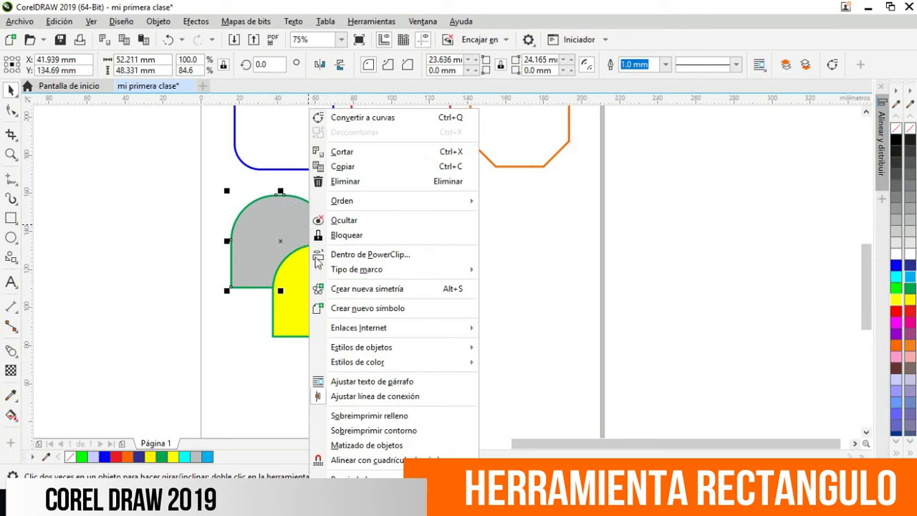
mouse_move(409, 205)
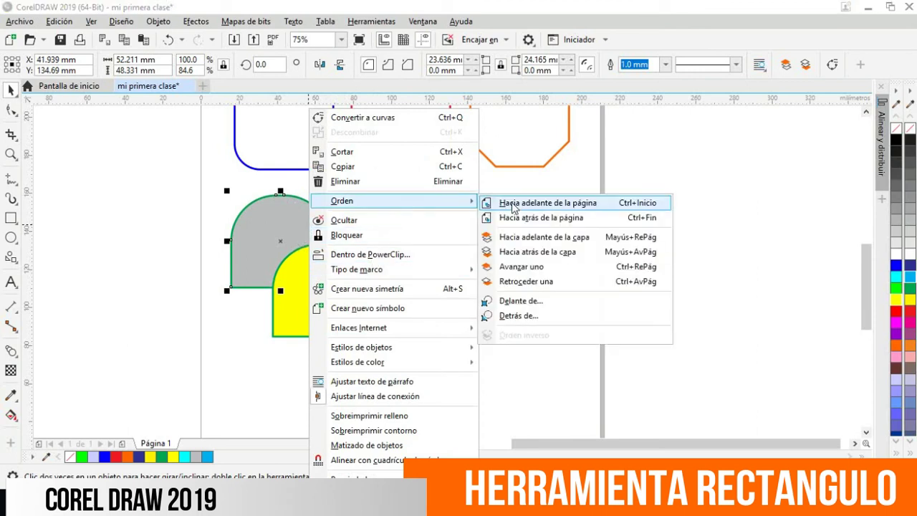
left_click(527, 313)
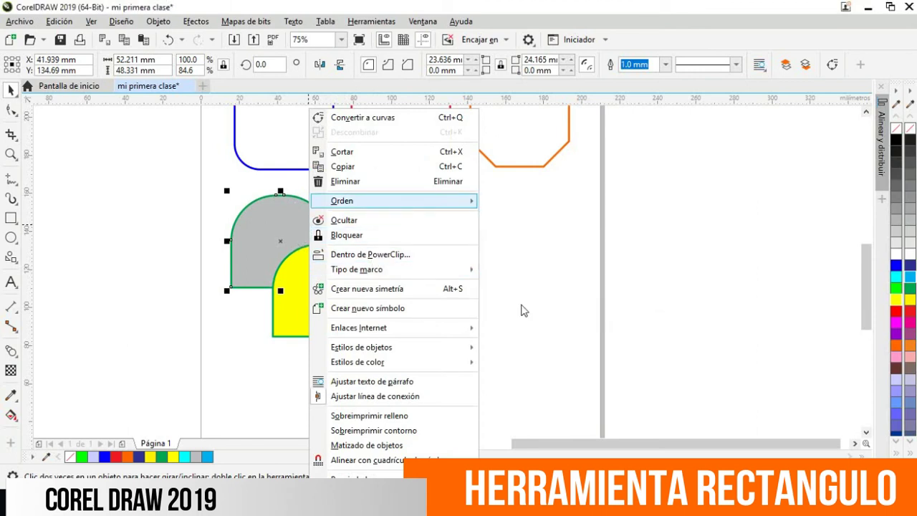
left_click(359, 330)
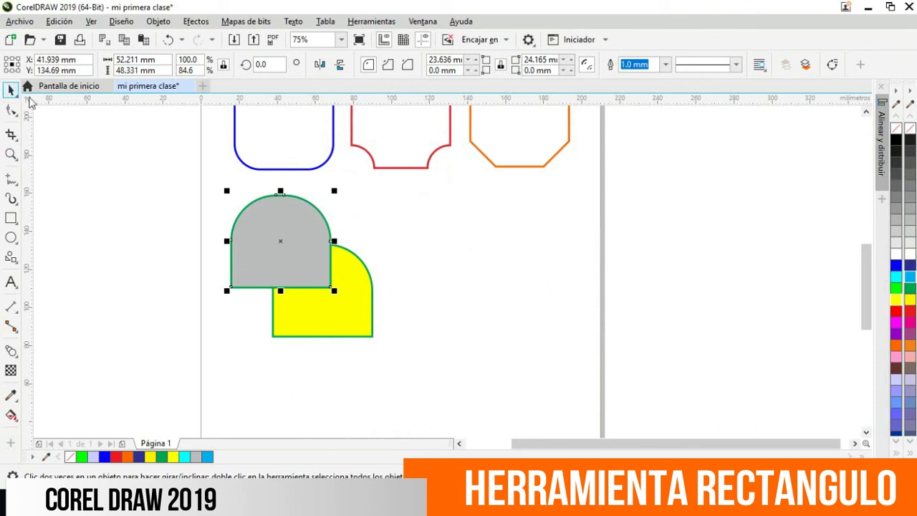
- Try trimming the overlapping area out of the yellow arch, using the grey arch in front as the cutter
left_click(410, 236)
left_click(267, 246)
left_click_drag(192, 180, 423, 329)
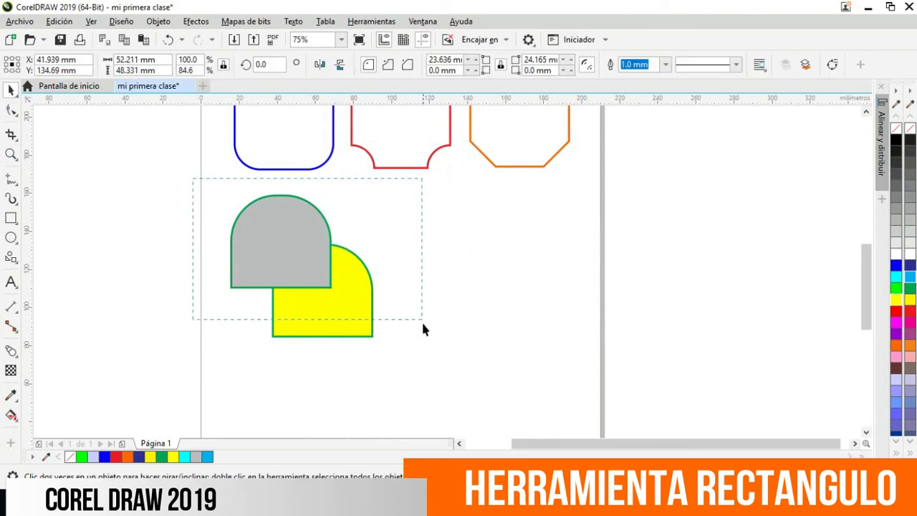
left_click_drag(443, 385, 443, 385)
left_click(409, 64)
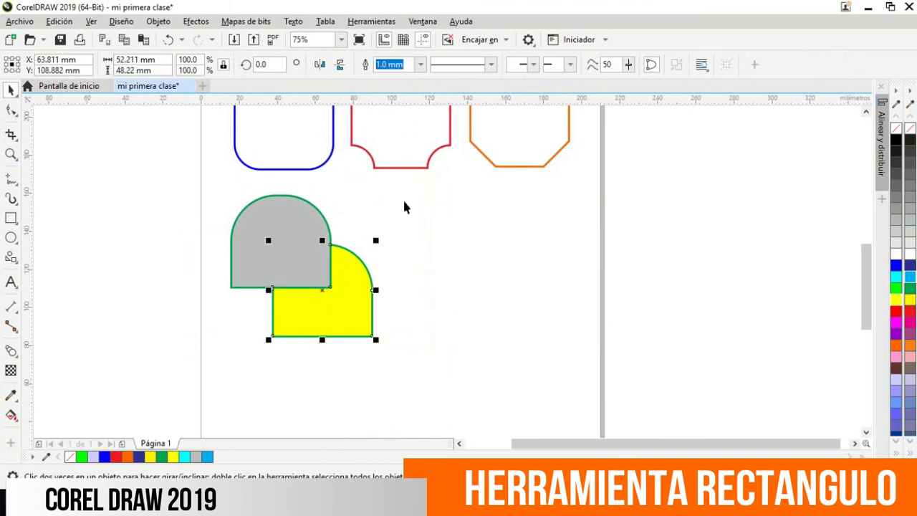
- Move the trimmed yellow piece aside from the grey arch, and undo both the move and the trim
left_click(398, 208)
left_click_drag(348, 285, 434, 301)
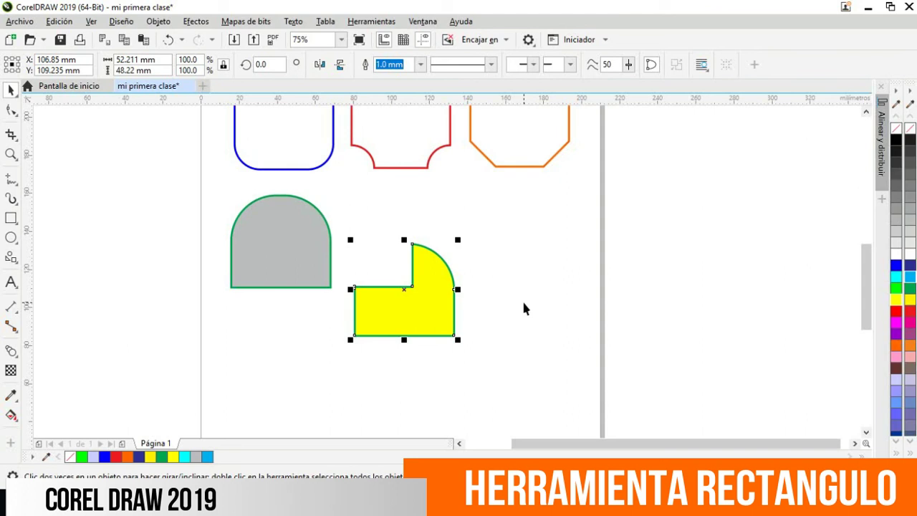
key("ctrl+z")
key("ctrl+z")
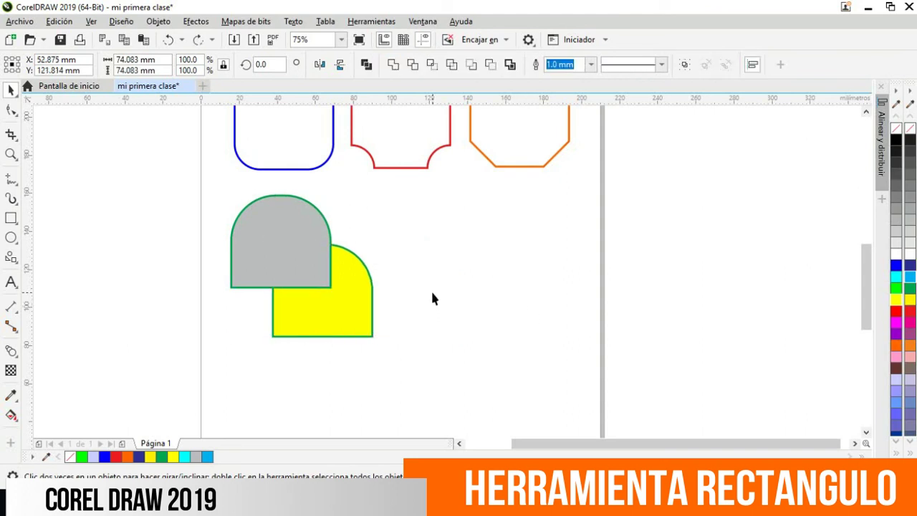
- Create a new shape from the overlap of the grey and yellow arches with the Intersect command
left_click(433, 299)
left_click_drag(453, 393, 455, 393)
left_click(431, 65)
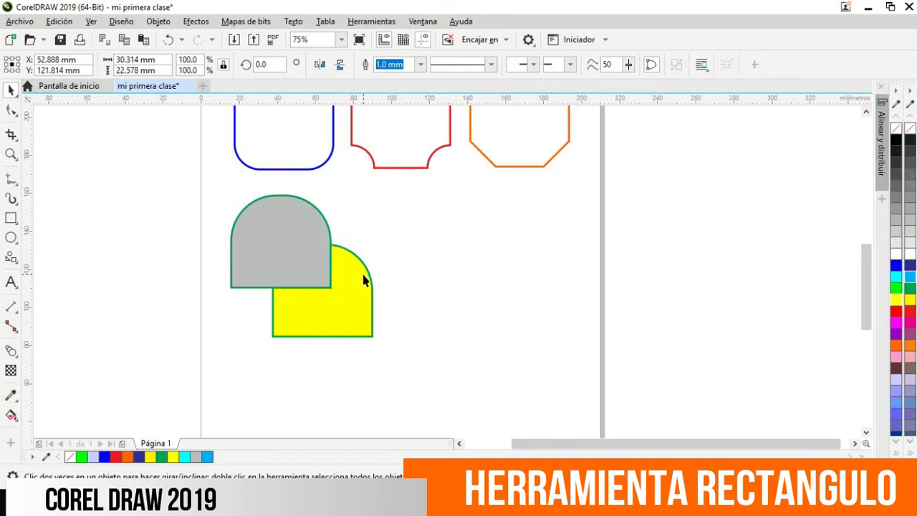